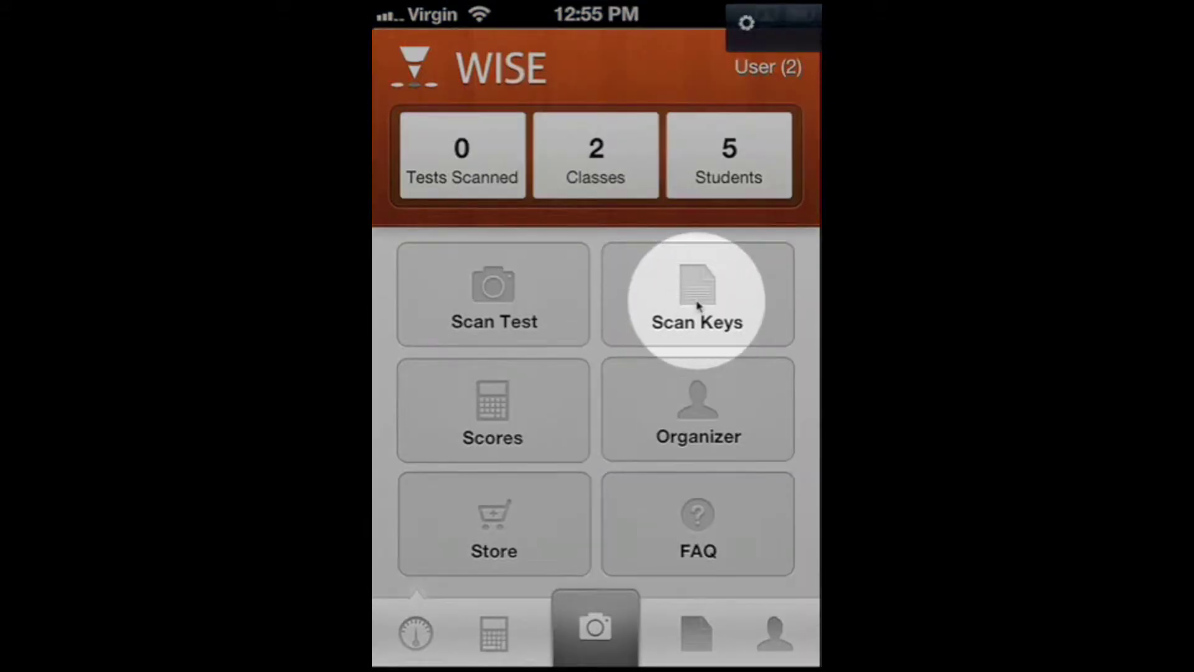
# Photograph the answer key sheet as a new scan key, creating Test Key 111, version A, 30 results.
pyautogui.click(696, 304)
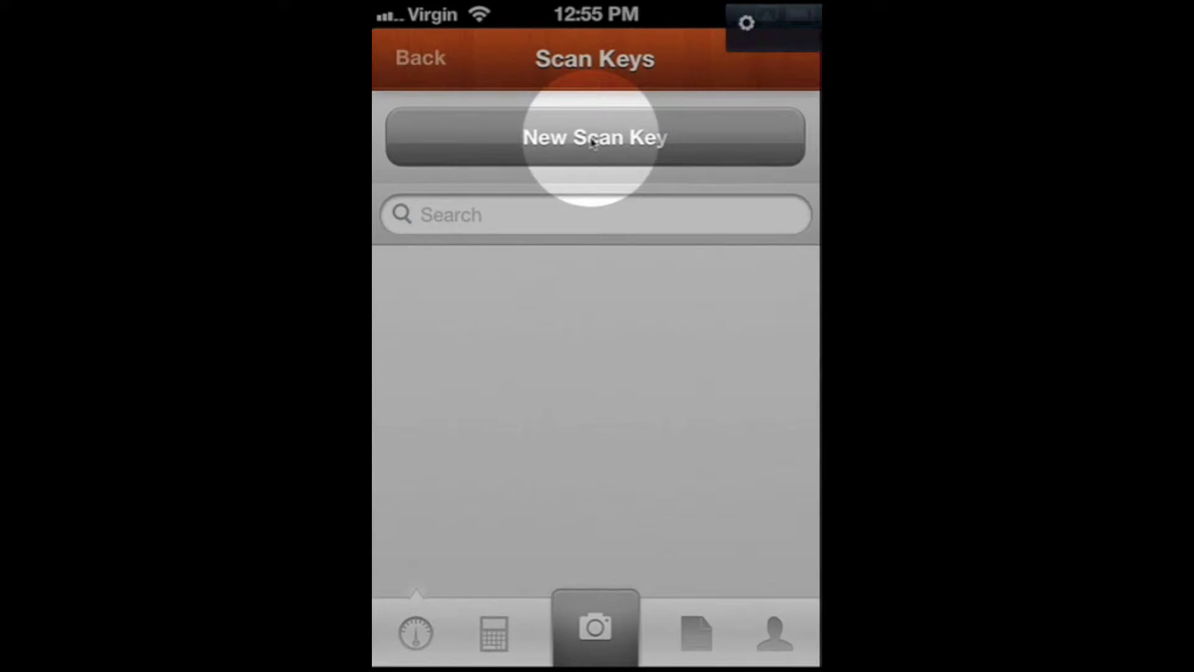
pyautogui.click(591, 138)
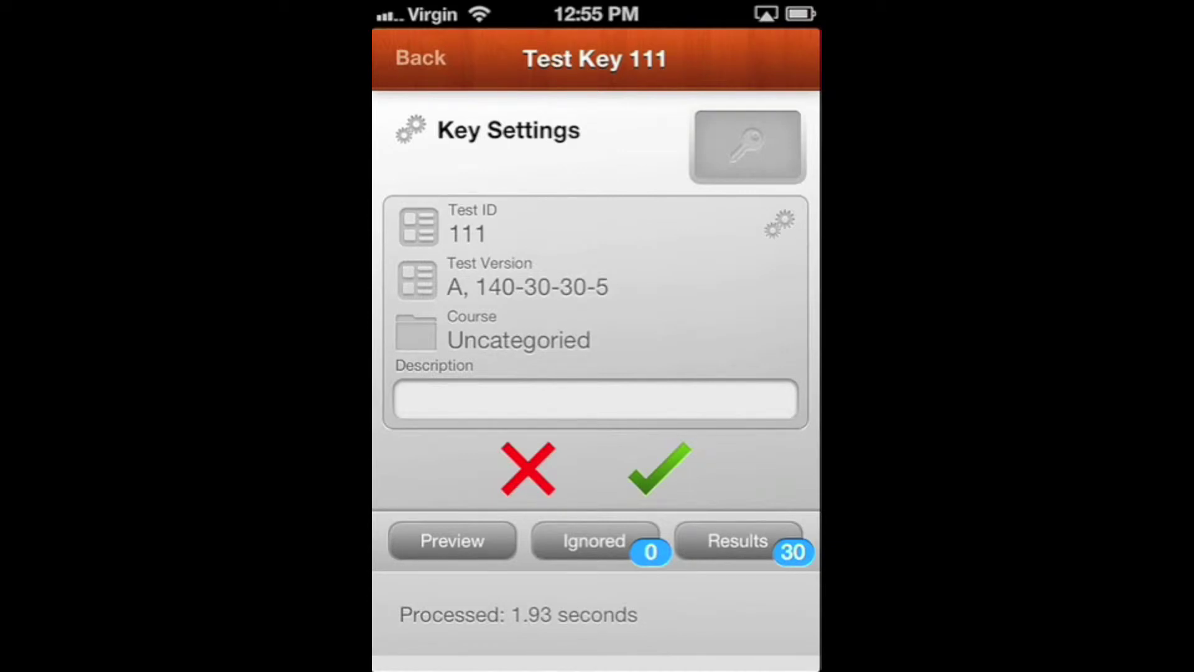
pyautogui.click(484, 337)
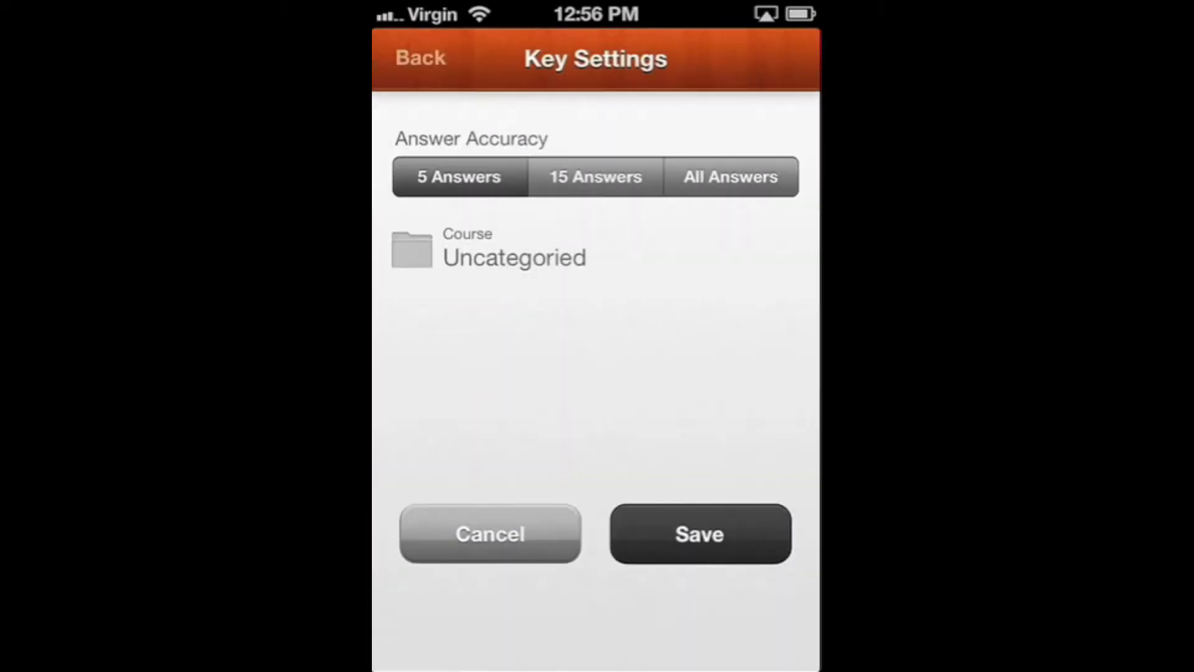
# Change Test Key 111's course from Uncategorized to chemistry, CHEM-1 and save it.
pyautogui.click(480, 259)
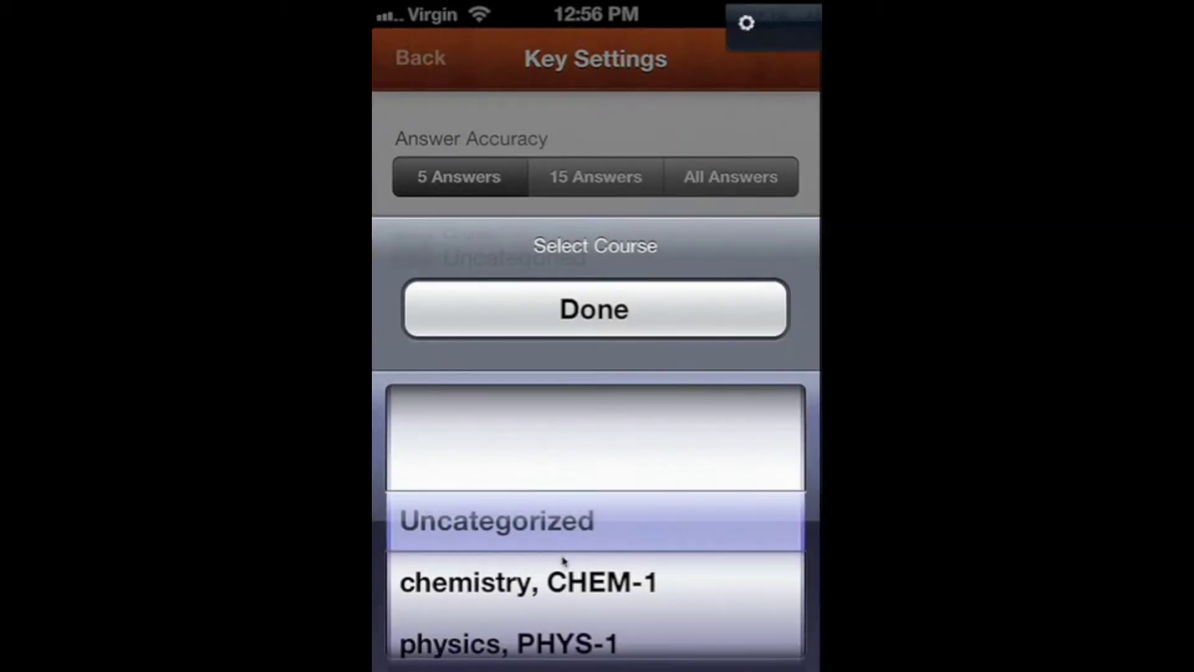
pyautogui.click(594, 577)
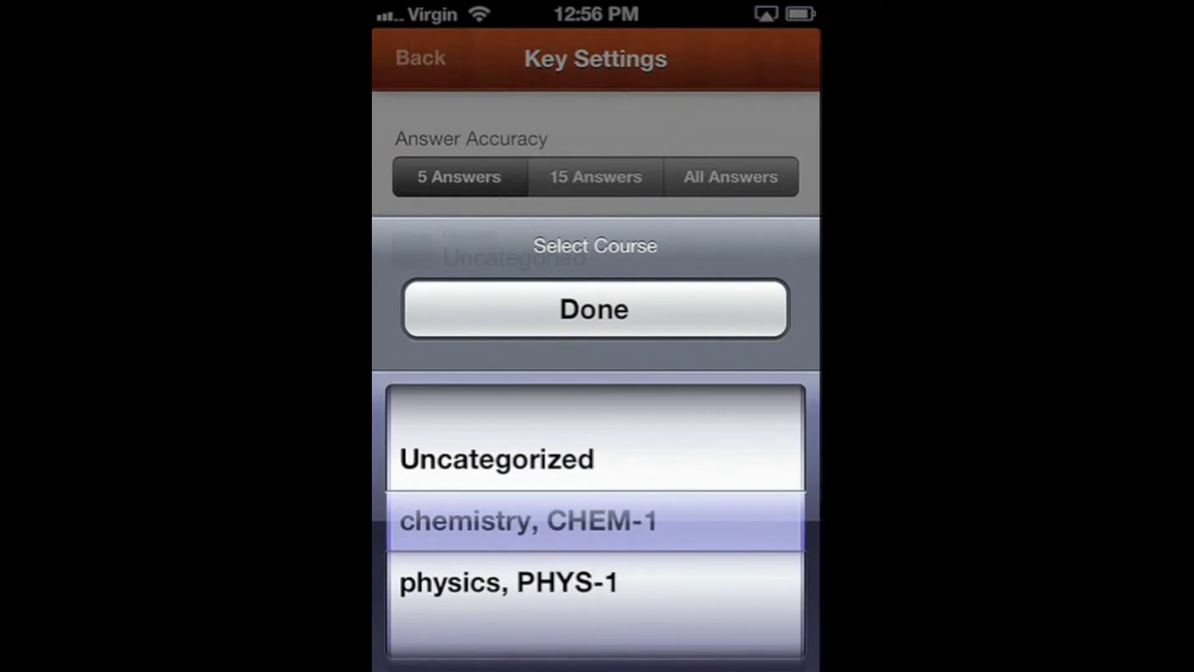
pyautogui.click(595, 309)
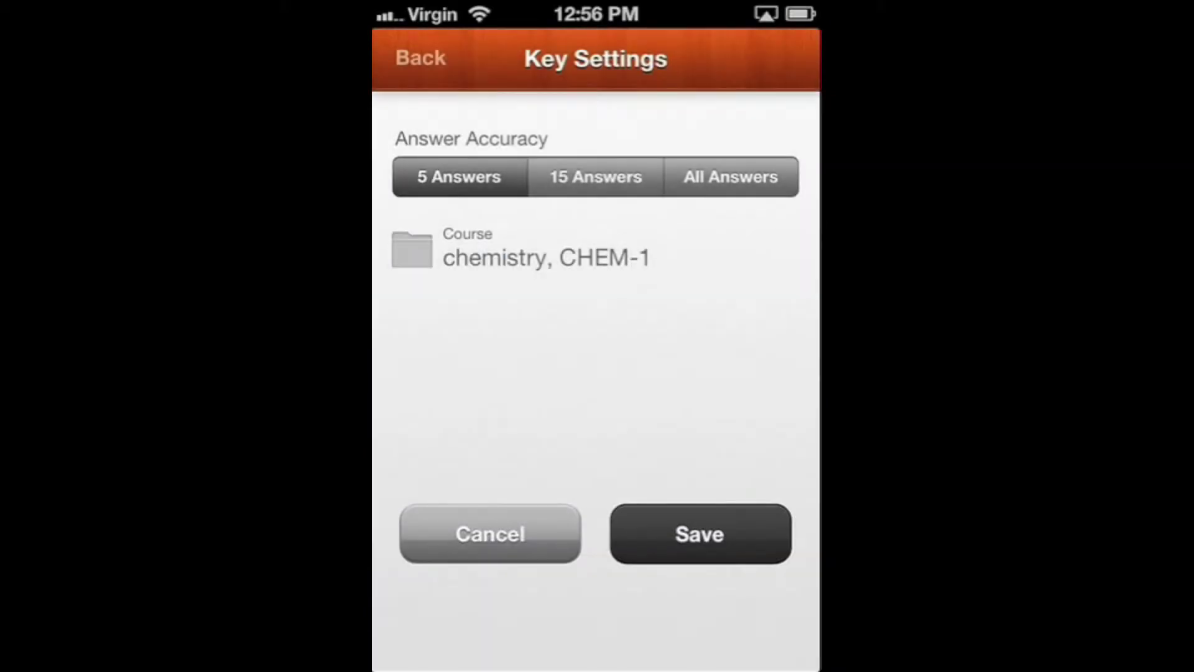
pyautogui.click(705, 554)
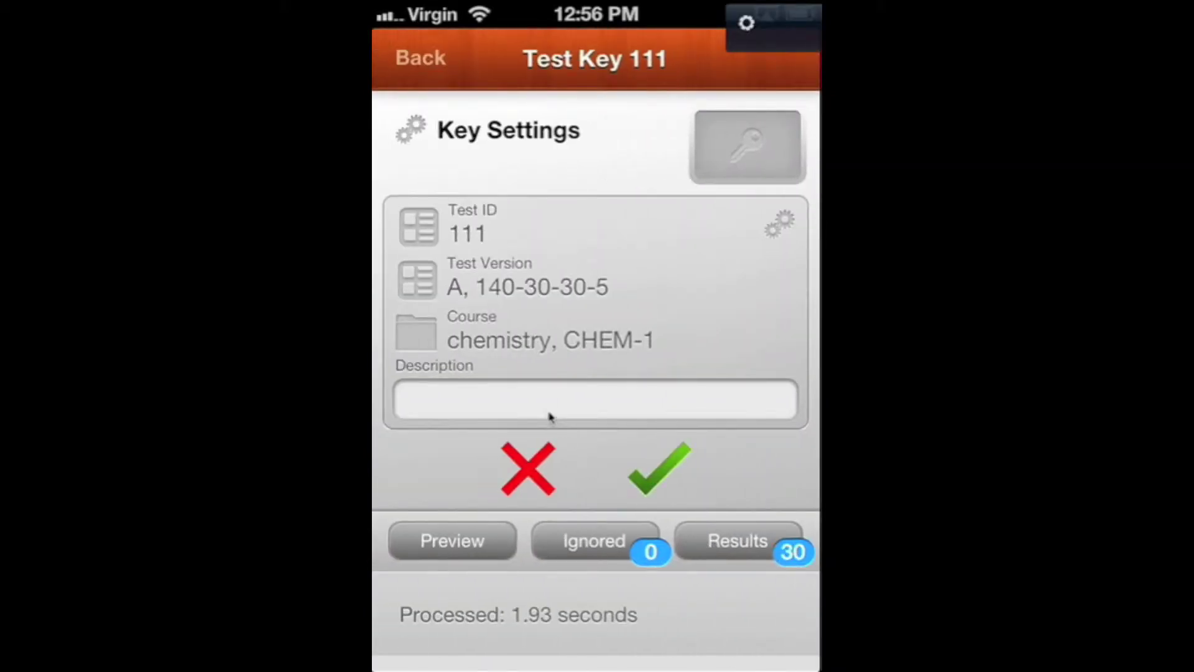
pyautogui.moveTo(550, 417); pyautogui.dragTo(494, 395)
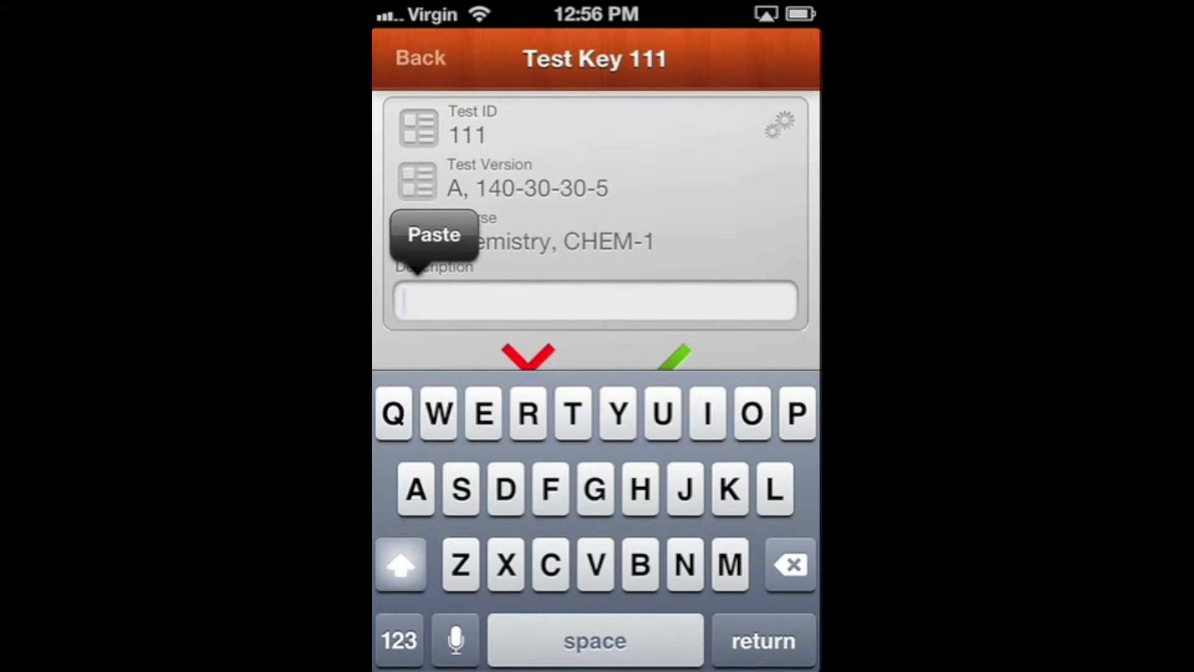
# Enter 'Sample test 1' as Test Key 111's description.
pyautogui.write('Sa')
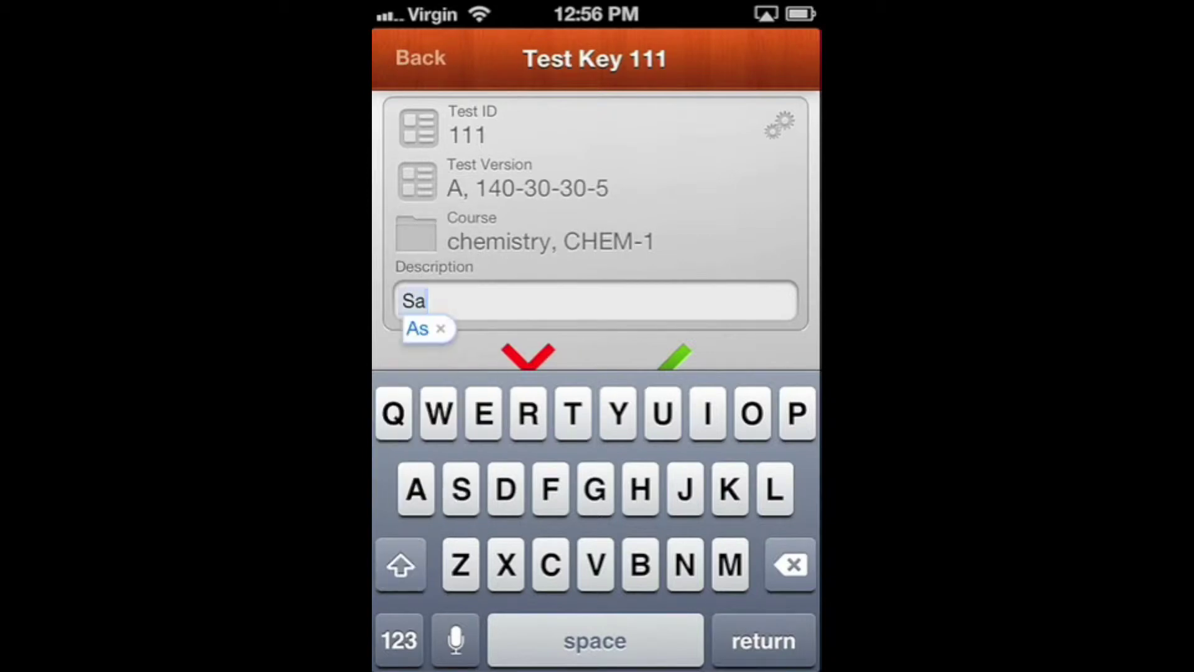
pyautogui.write('mple ')
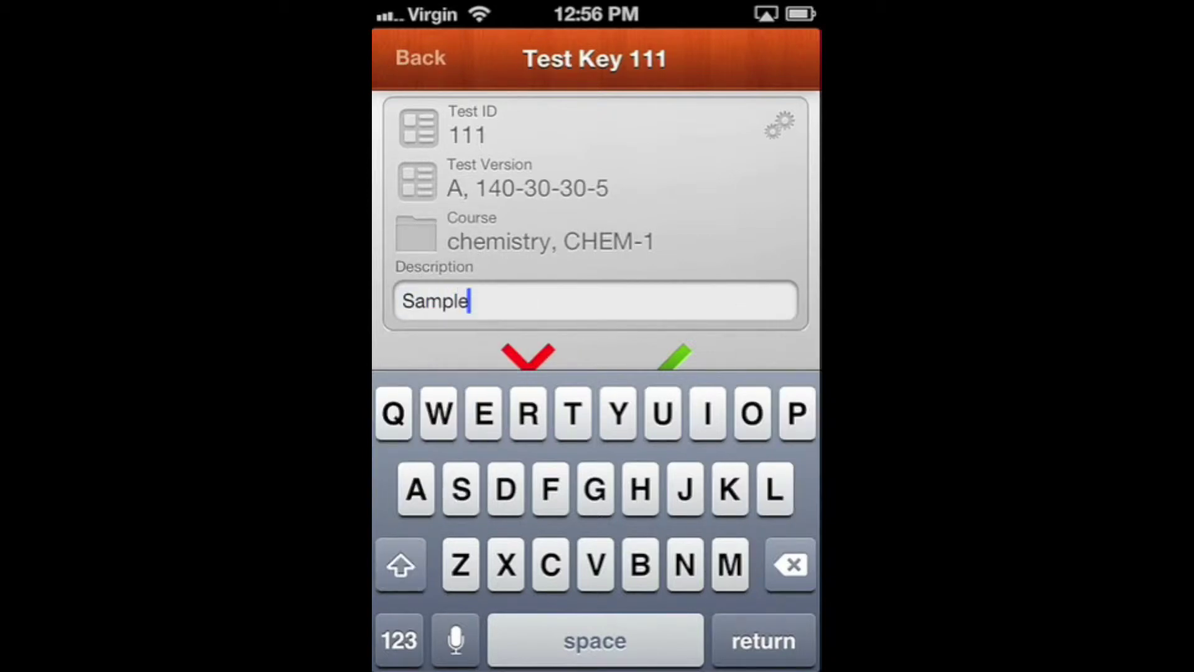
pyautogui.write('test')
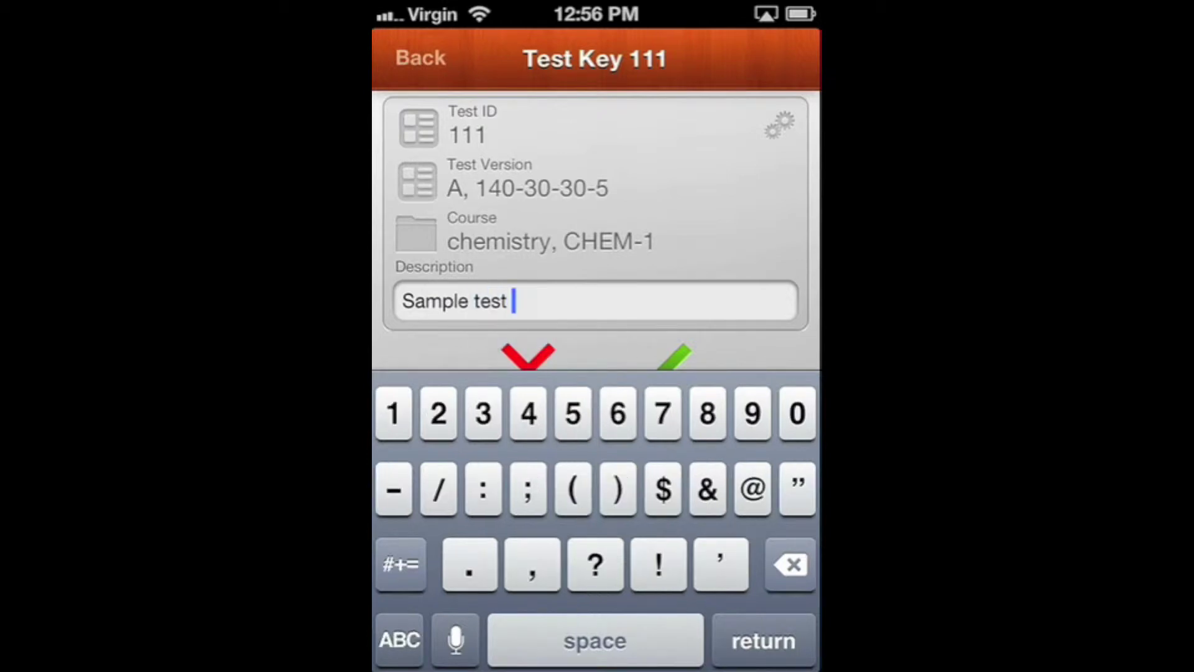
pyautogui.write(' 1')
pyautogui.press('Return')
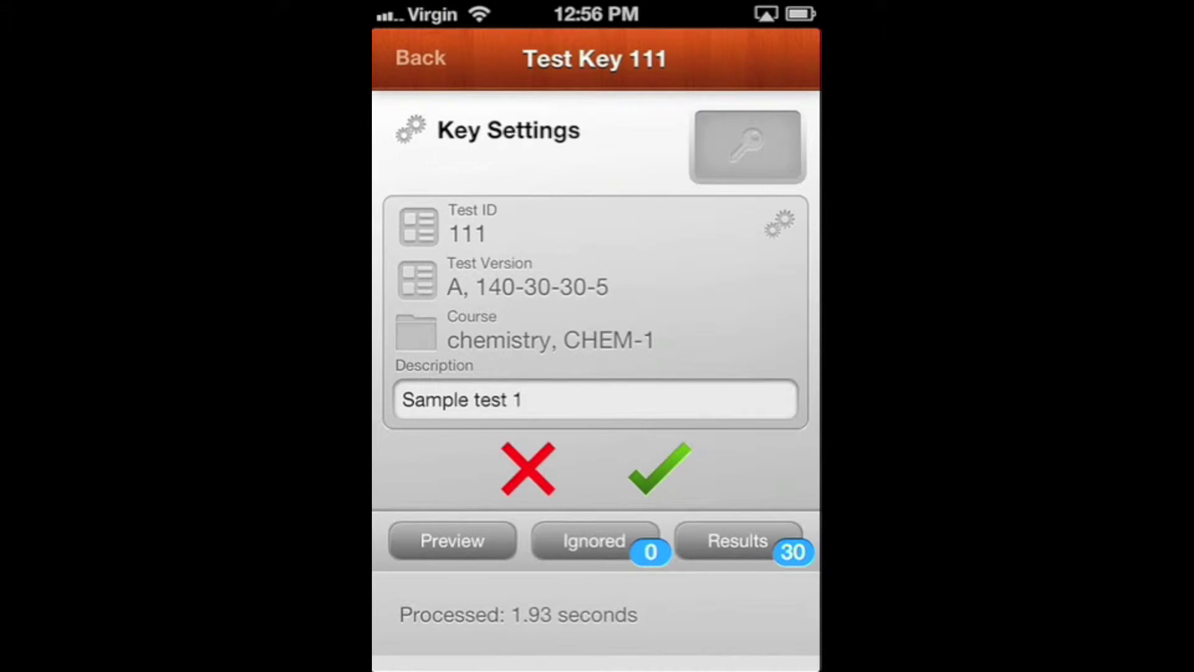
# Preview the scanned key image, then save key 111-A, 140-30-30-5 under chemistry, CHEM-1.
pyautogui.click(473, 236)
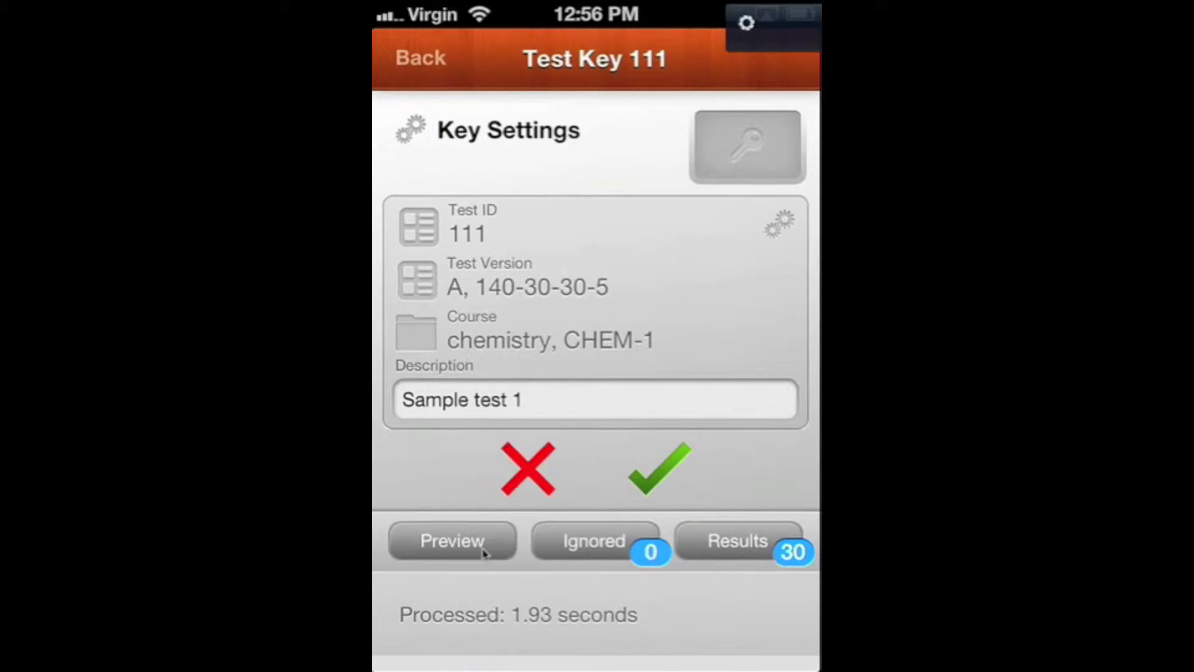
pyautogui.click(476, 550)
pyautogui.click(661, 466)
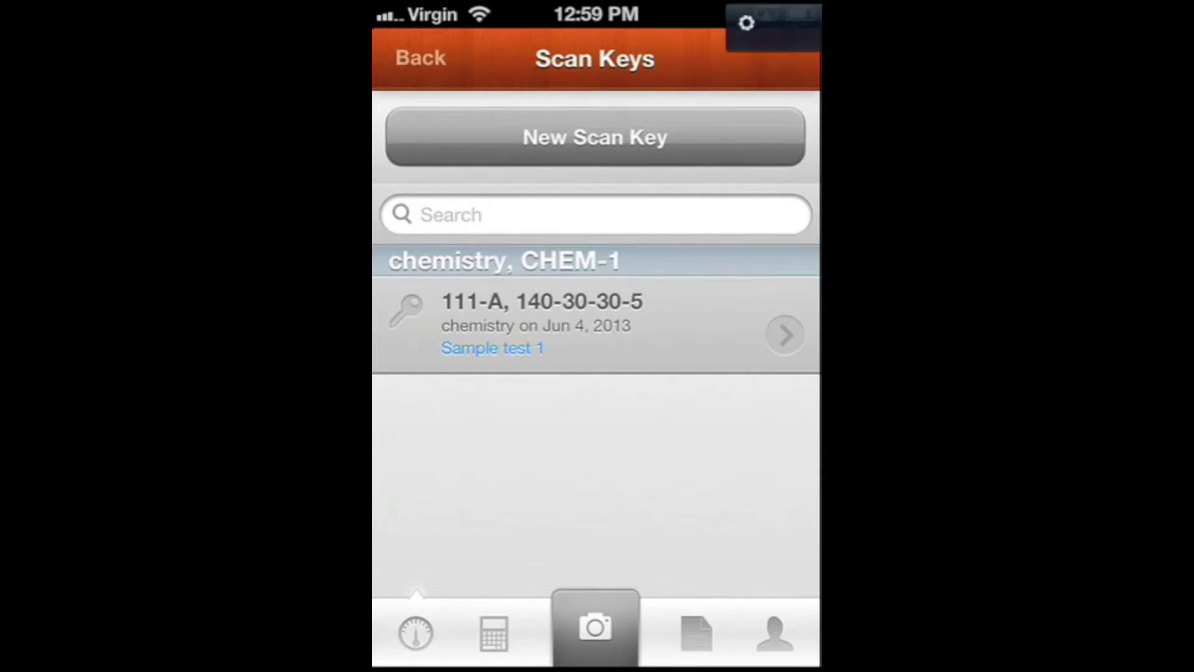
# From the home dashboard, scan a student's Test 111 answer sheet, graded 93.33% (28 of 30).
pyautogui.click(420, 635)
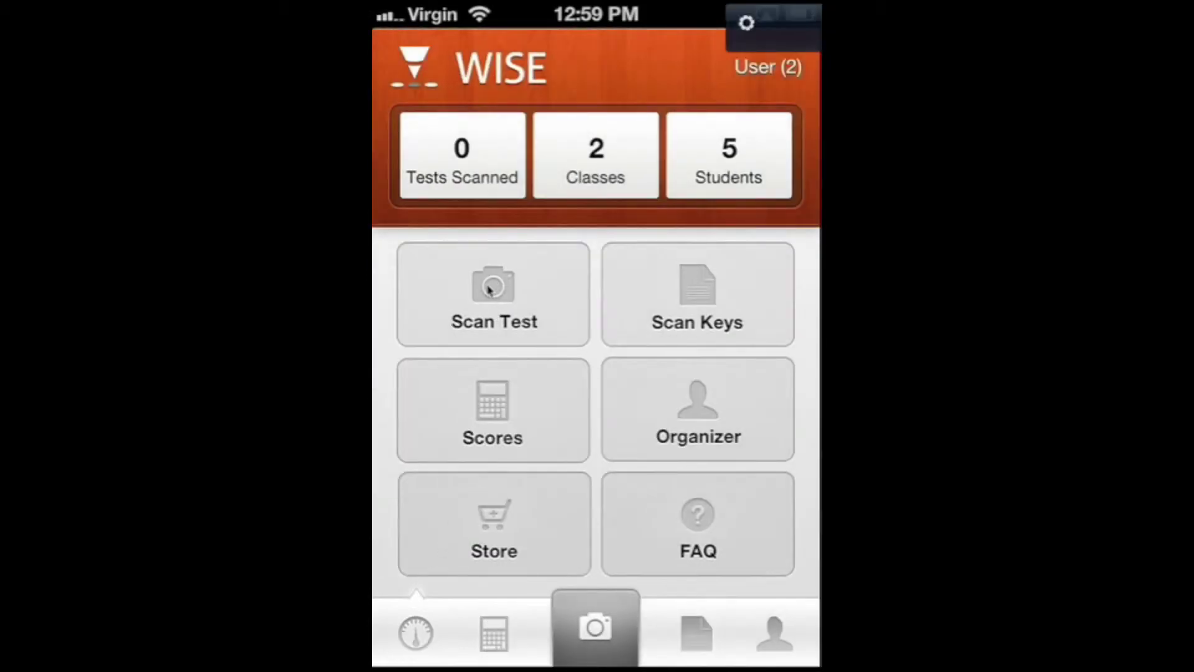
pyautogui.click(491, 294)
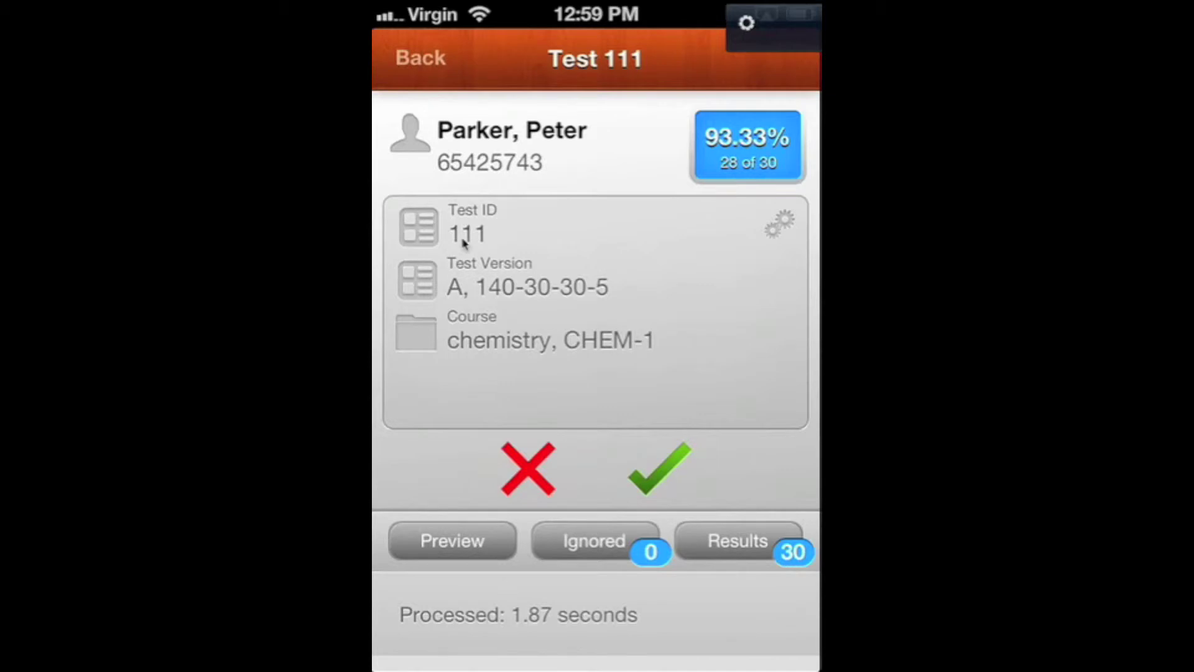
# Review the 93.33% sheet's image, ignored answers and per-question results, then accept it.
pyautogui.click(452, 545)
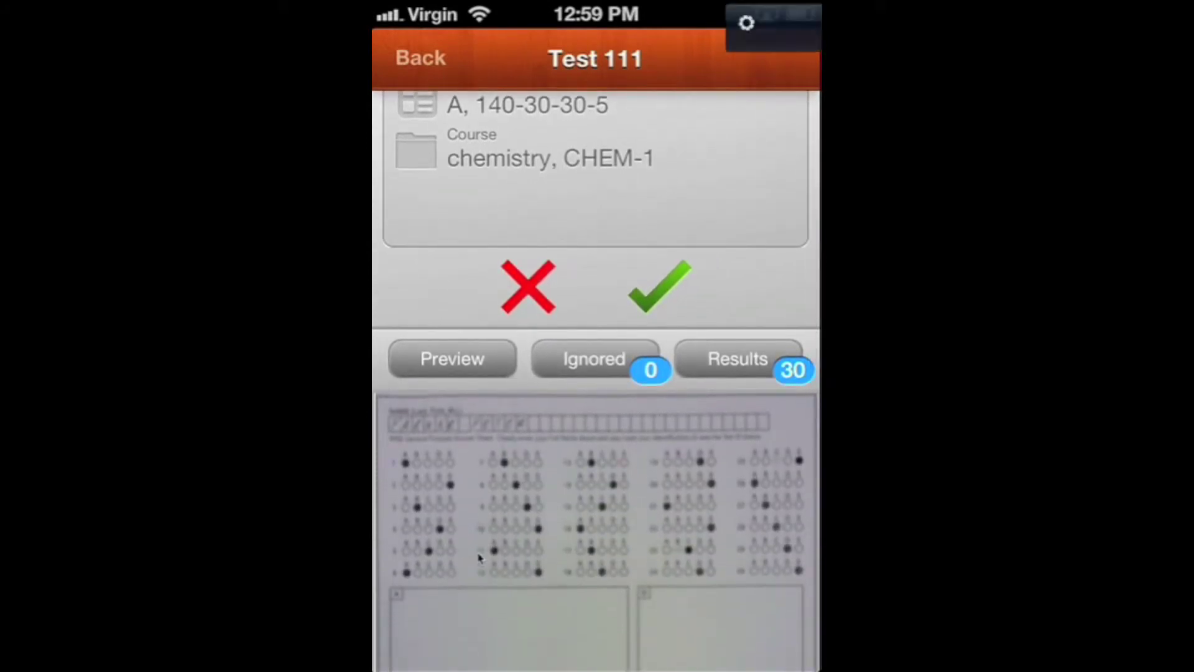
pyautogui.click(606, 359)
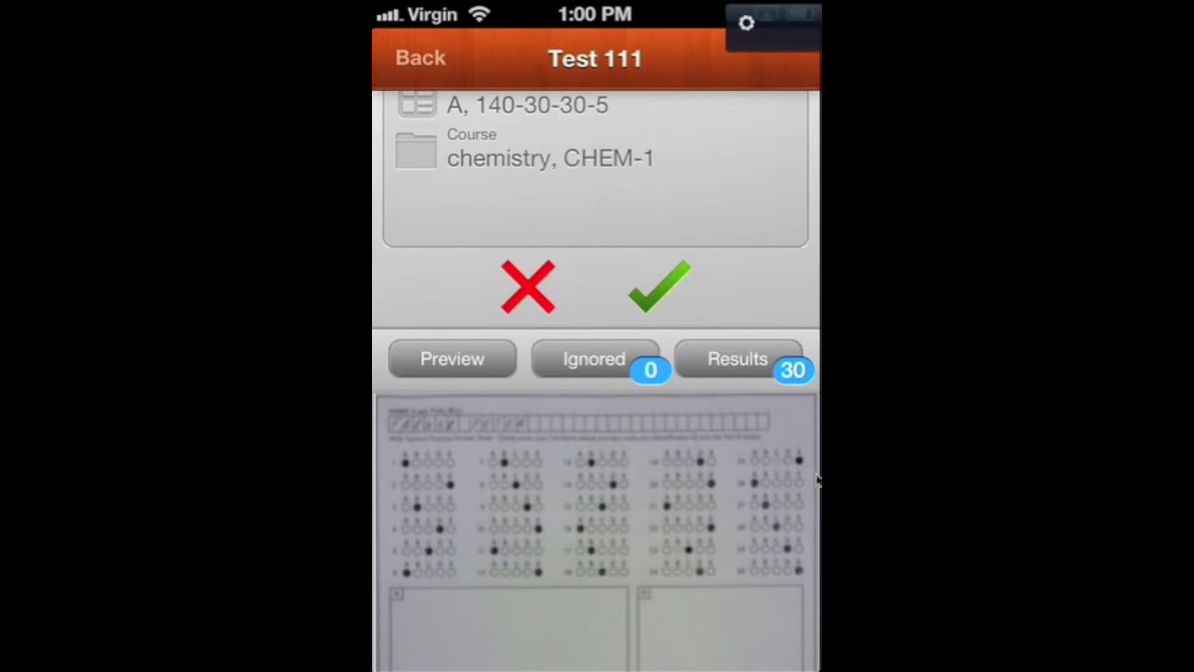
pyautogui.click(749, 365)
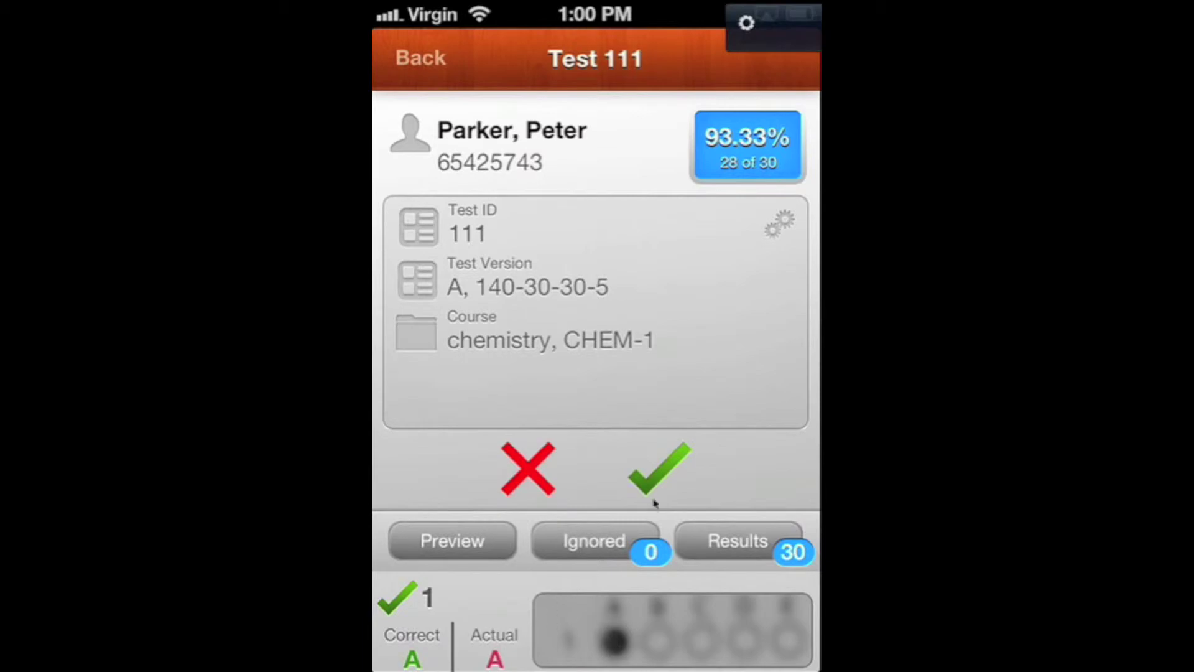
pyautogui.click(656, 482)
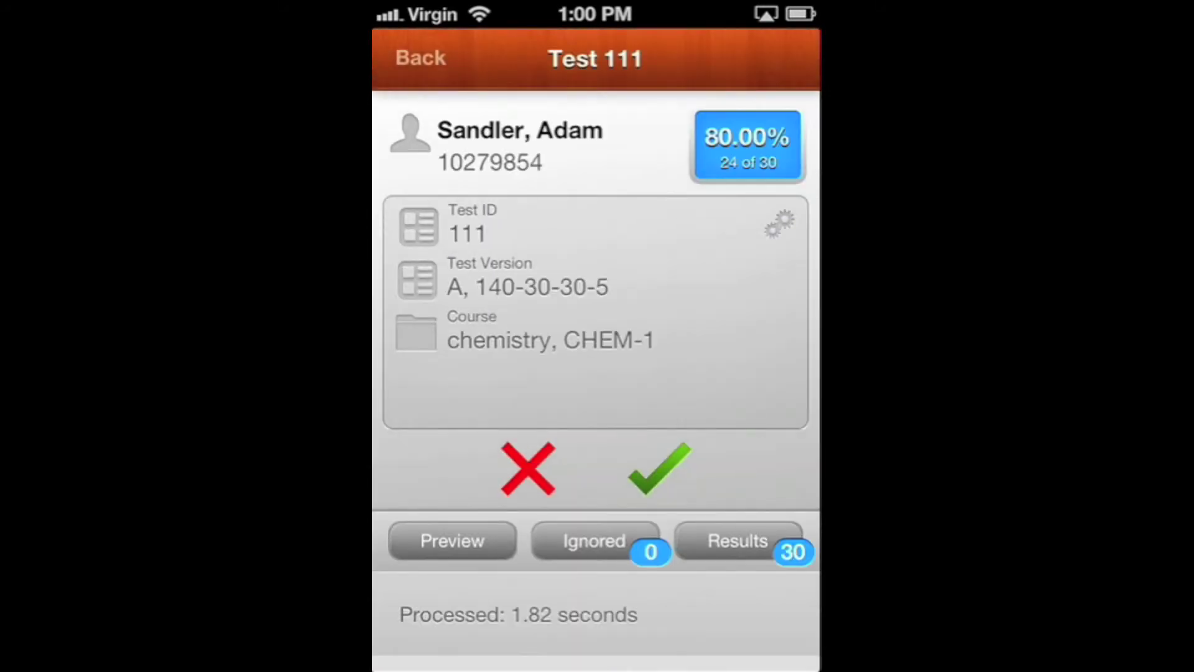
# Accept the 80.00% result and finish scanning, reaching 5 tests for 5 students.
pyautogui.click(654, 478)
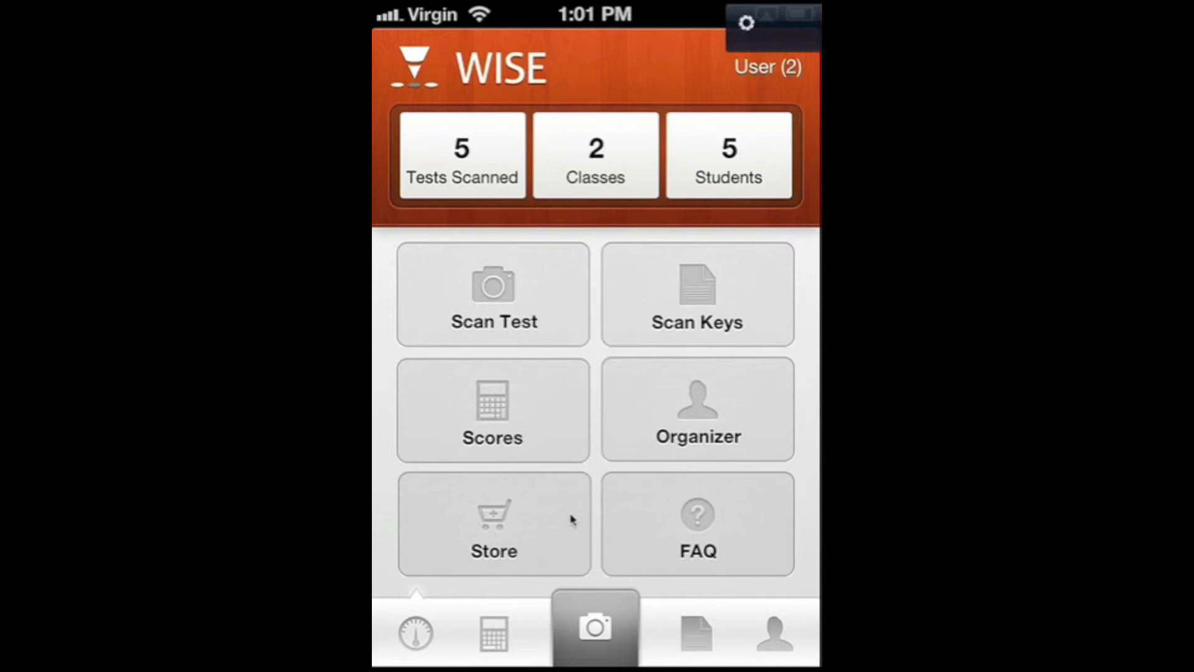
# Open 1st hour chemistry class scores (86.67% average) and view the 96.67% student's Test 111 result.
pyautogui.click(465, 151)
pyautogui.click(496, 416)
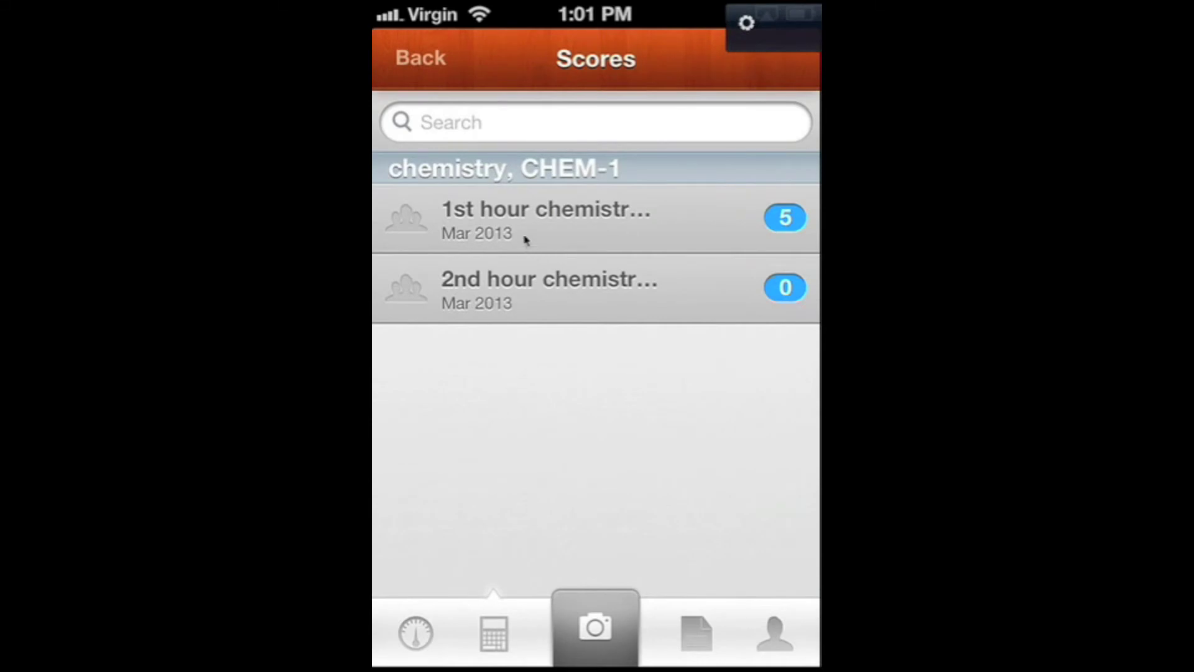
pyautogui.click(493, 216)
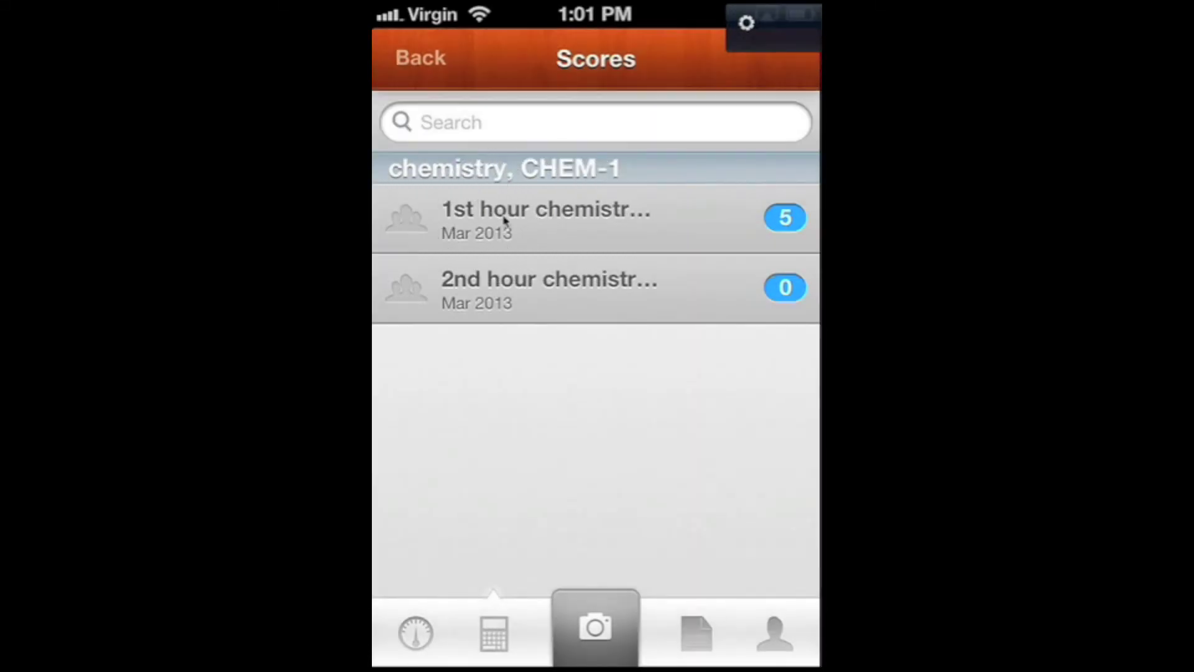
pyautogui.click(505, 219)
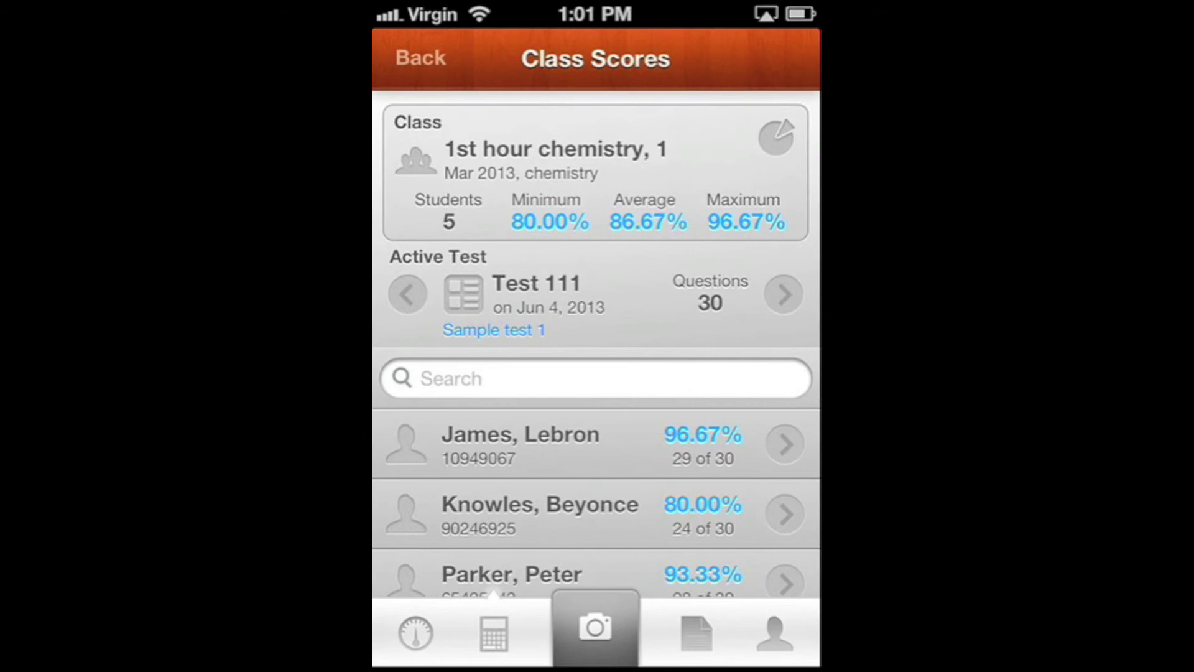
pyautogui.scroll(-3, 653, 312)
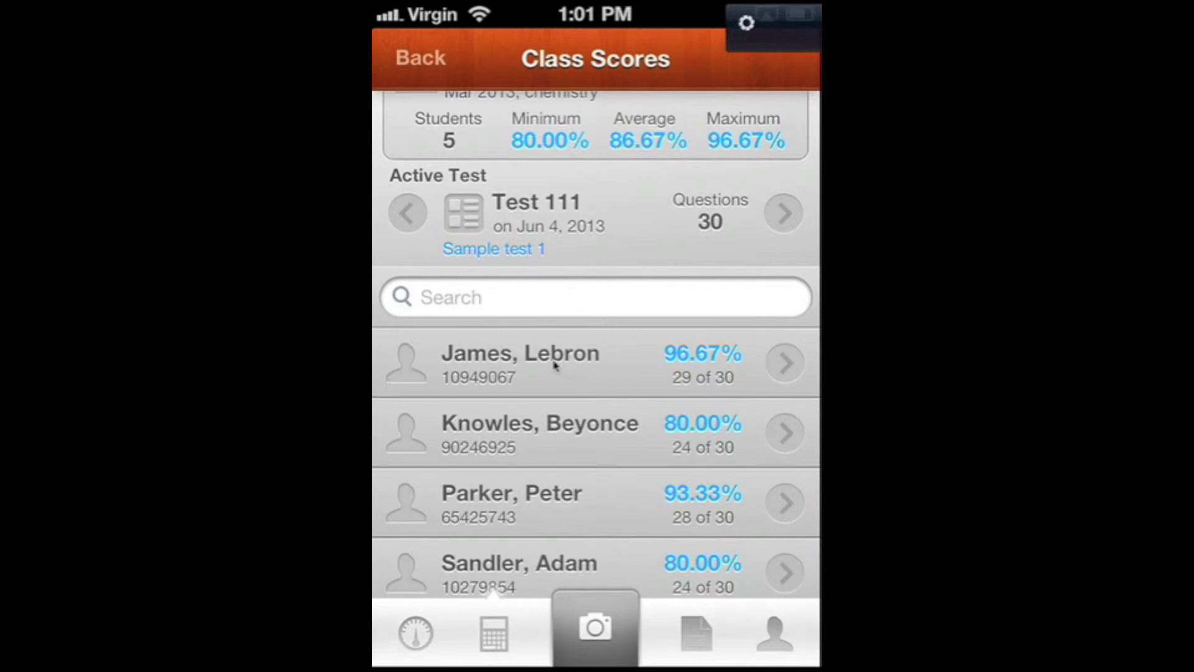
pyautogui.click(554, 360)
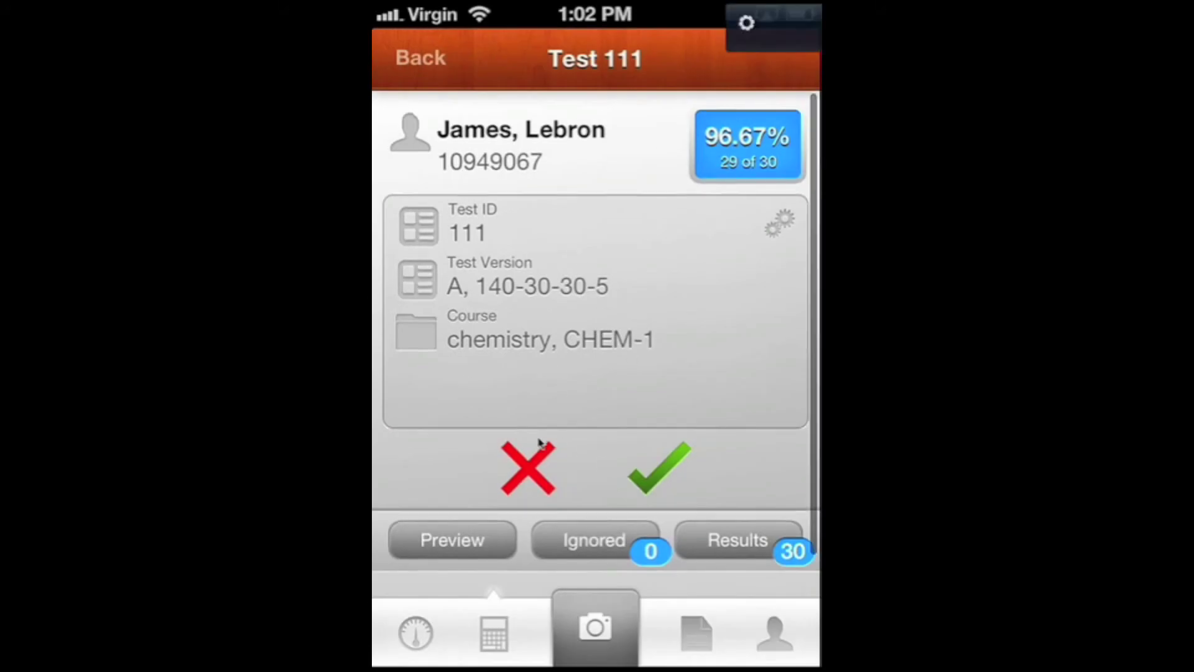
pyautogui.moveTo(541, 449); pyautogui.dragTo(502, 431)
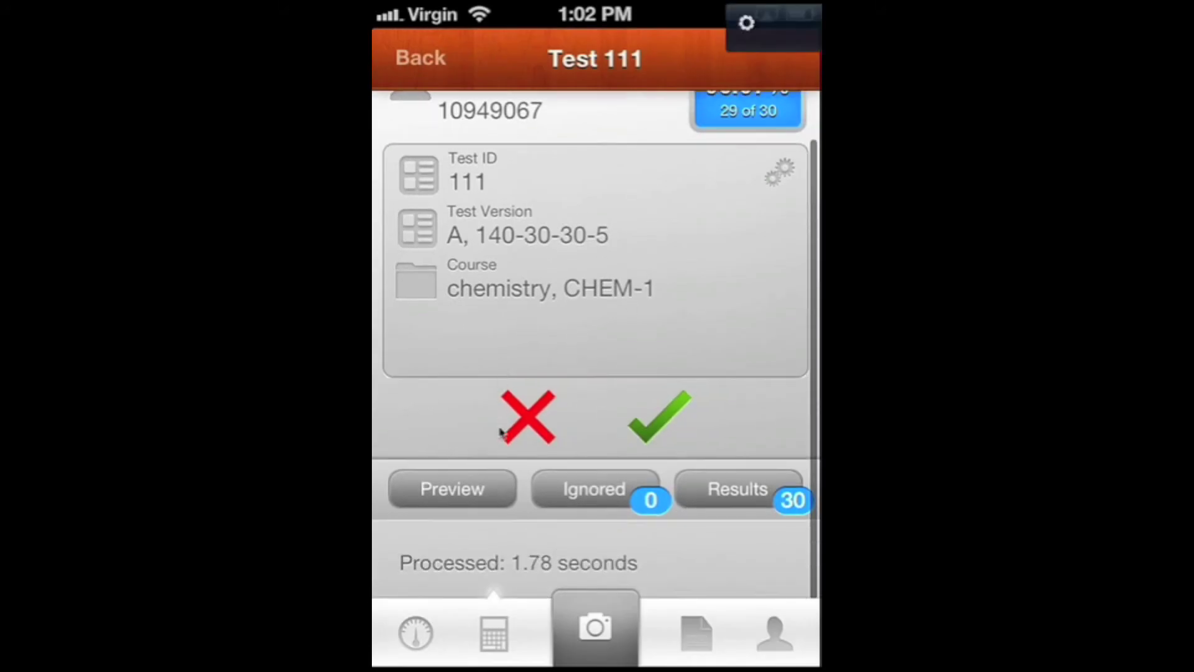
pyautogui.click(453, 491)
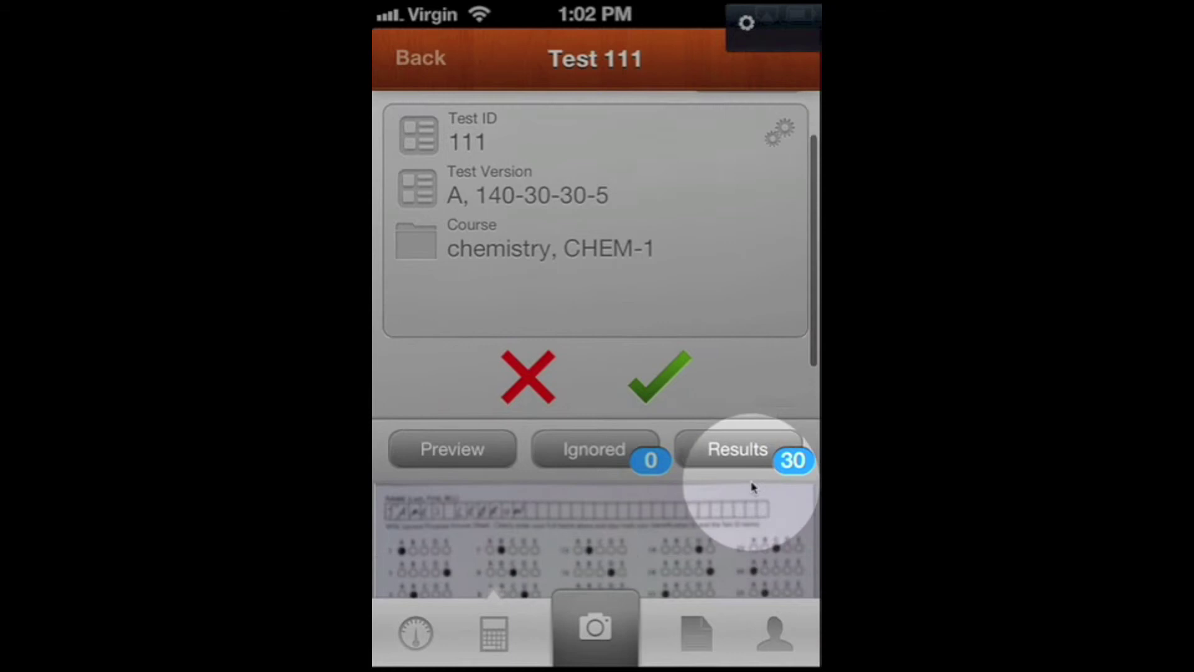
pyautogui.click(752, 487)
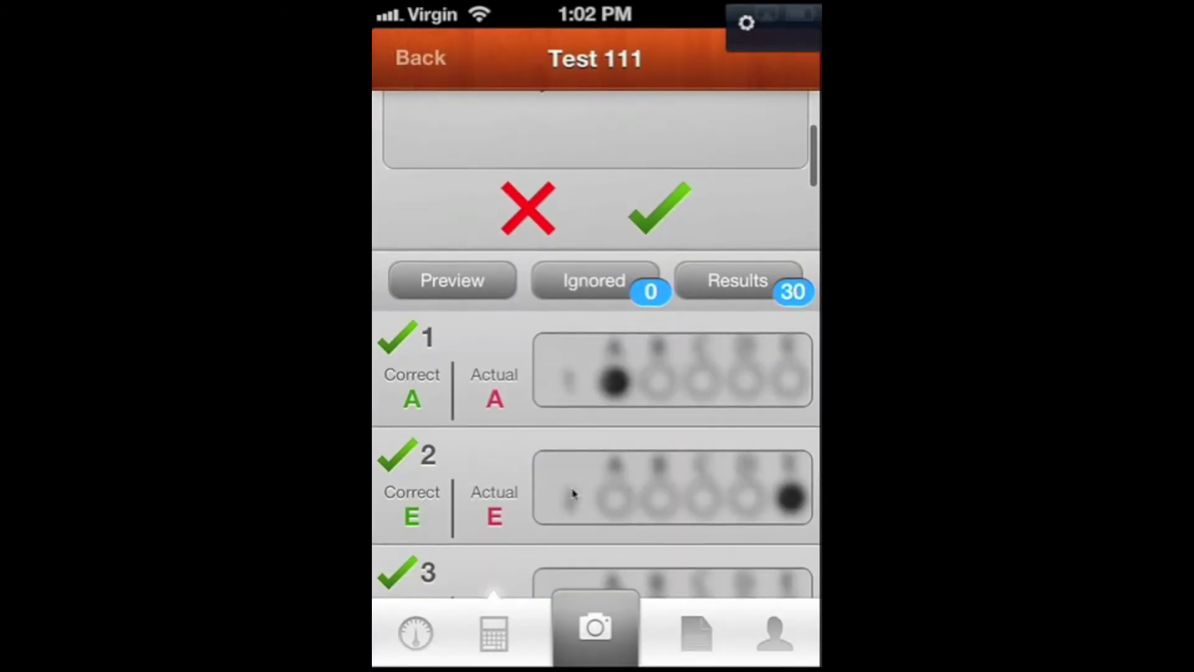
pyautogui.scroll(5, 572, 493)
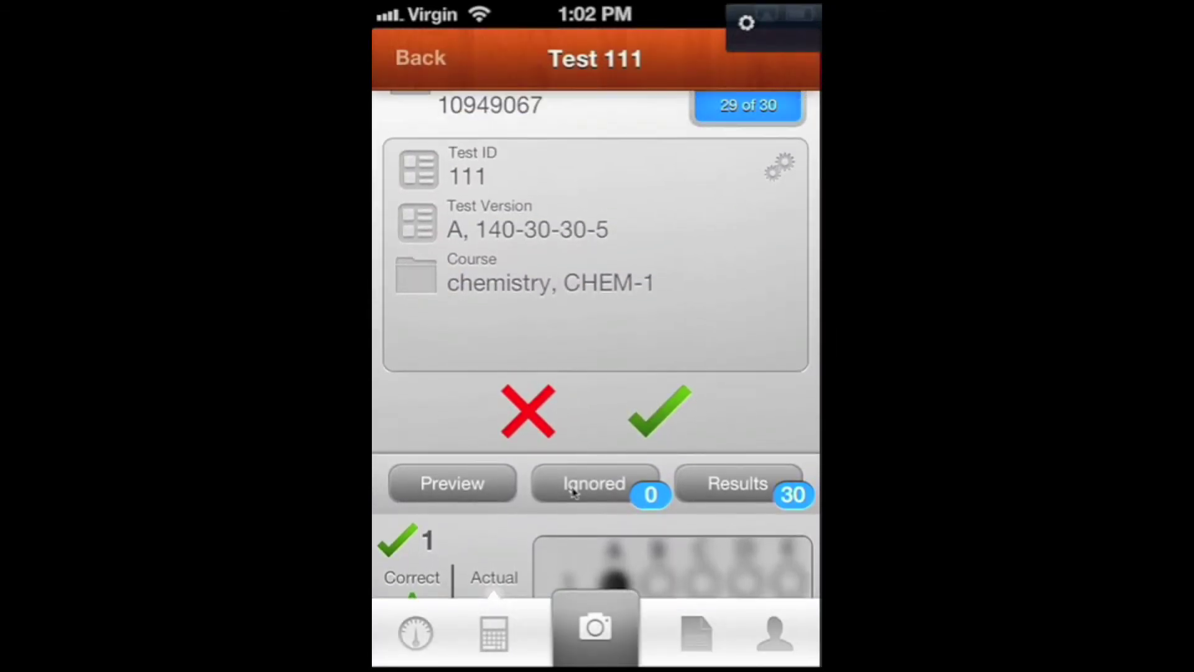
pyautogui.scroll(2, 636, 282)
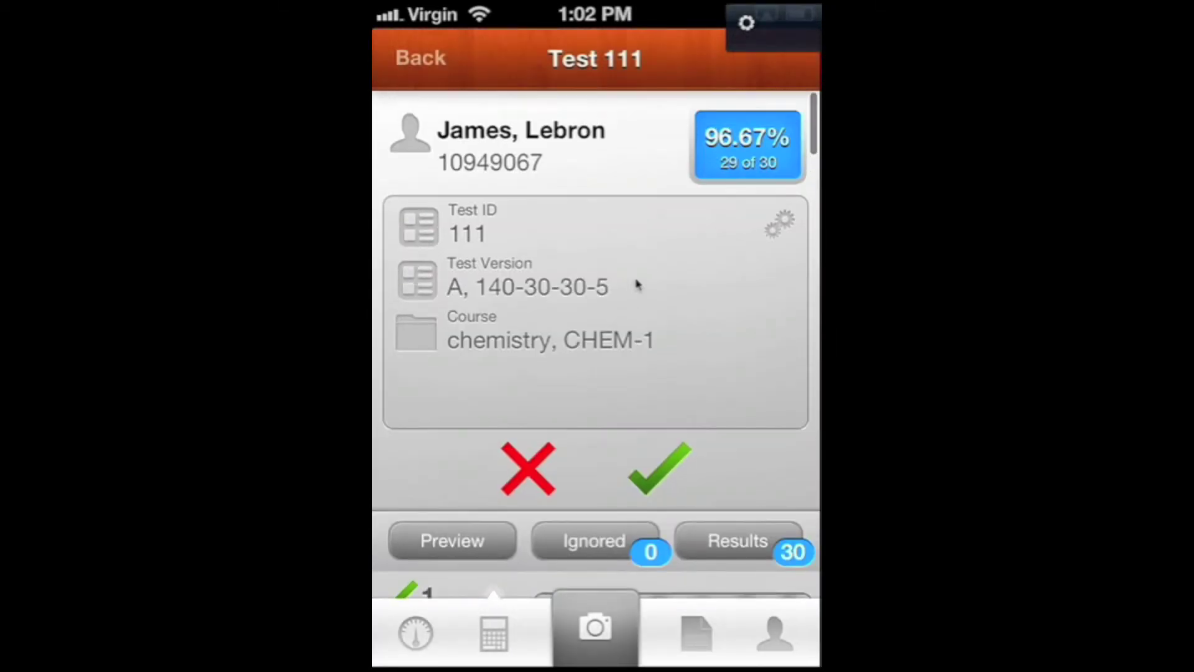
pyautogui.click(655, 473)
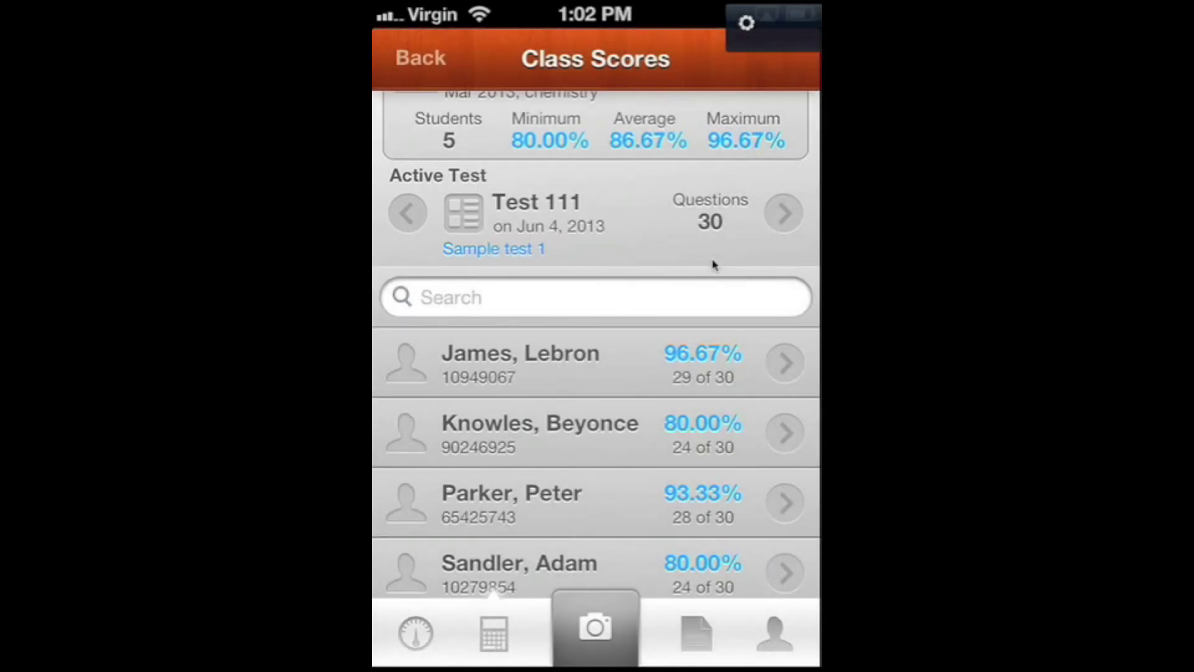
# Generate the three-page Test 111 student report PDF from the Class card's pie-chart icon.
pyautogui.scroll(3, 714, 266)
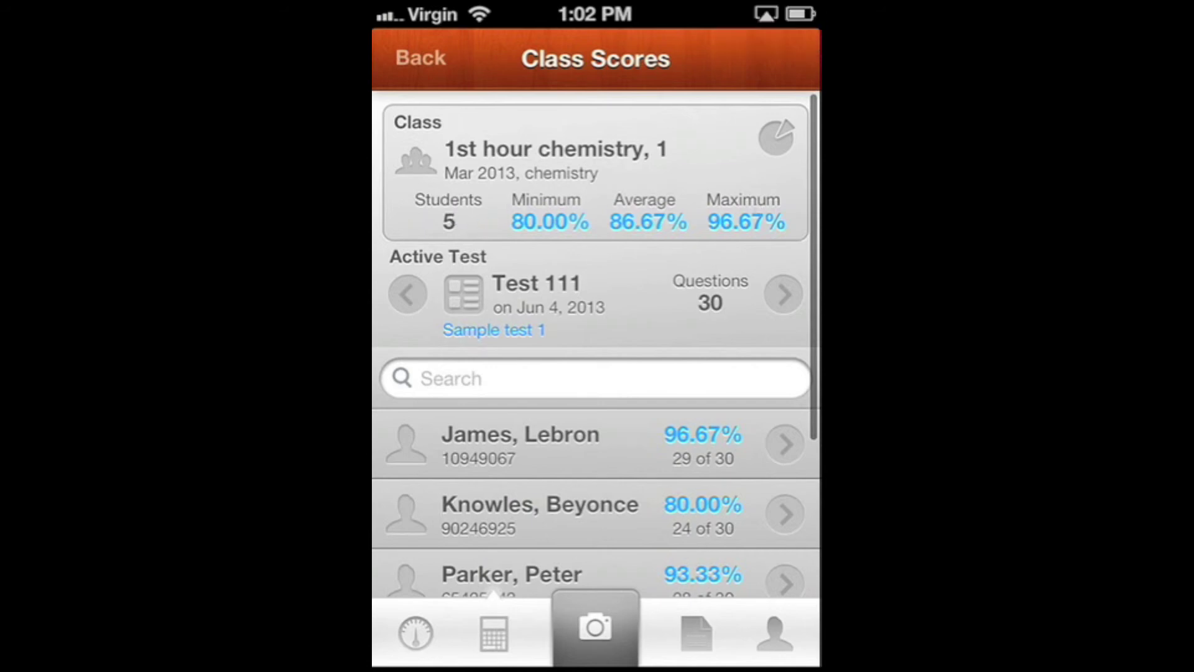
pyautogui.click(777, 139)
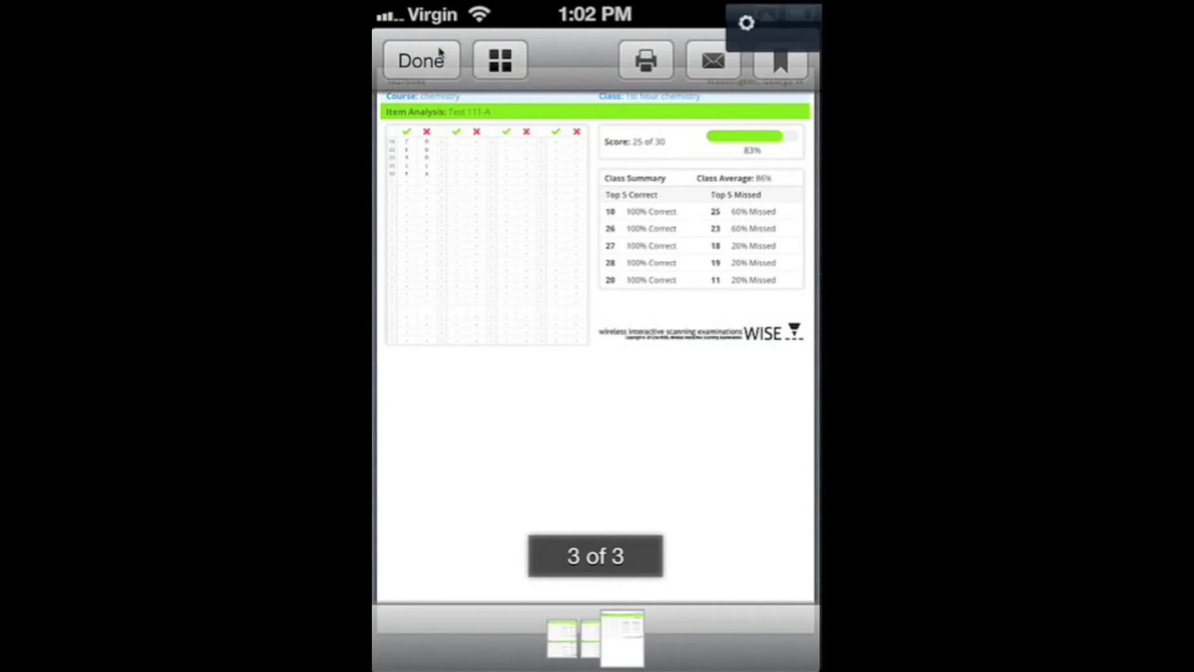
pyautogui.doubleClick(445, 157)
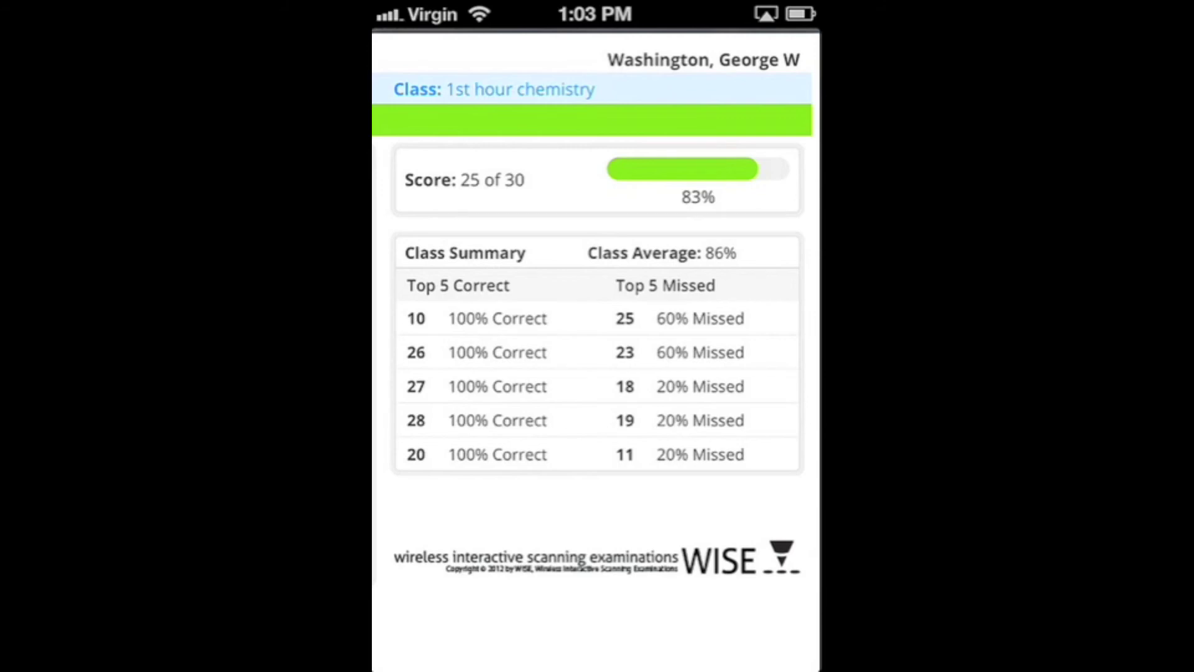
pyautogui.scroll(-3, 596, 348)
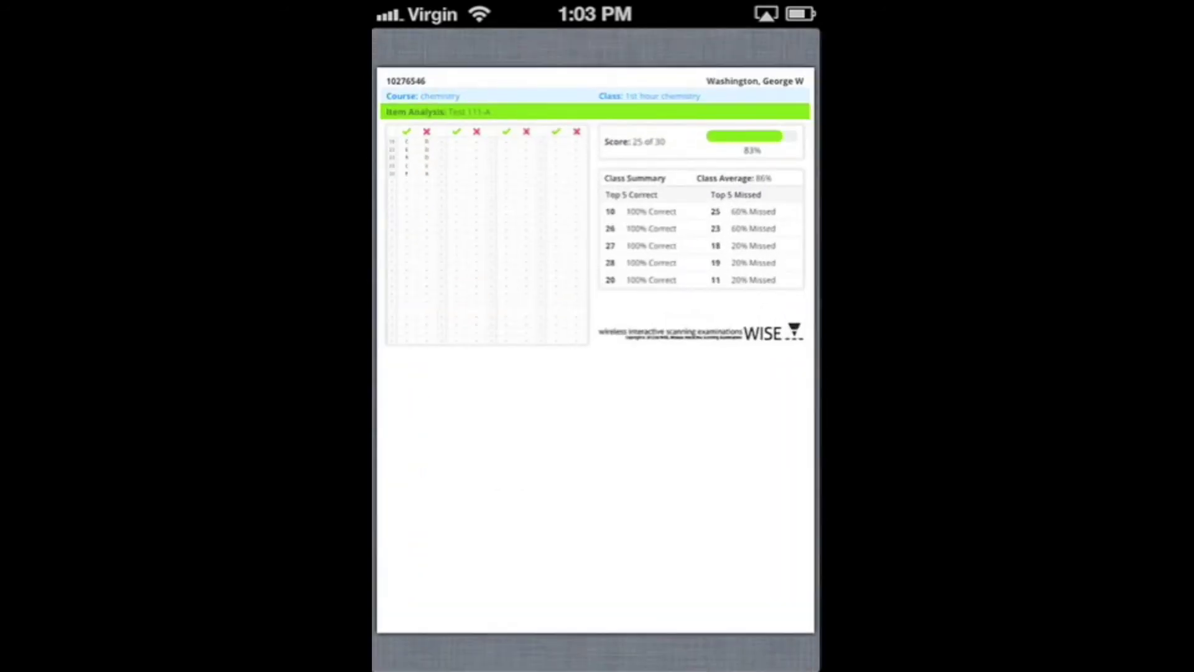